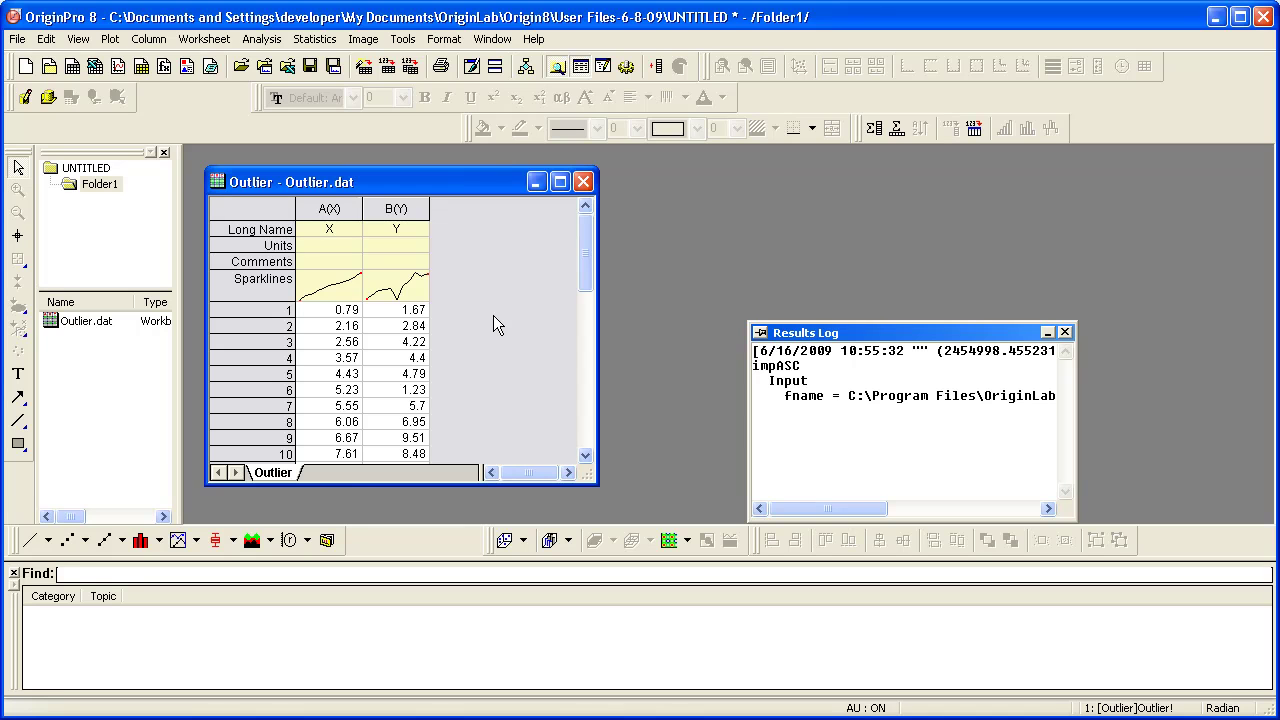
- Select column B(Y) in the Outlier worksheet and plot it as a scatter graph
click(405, 209)
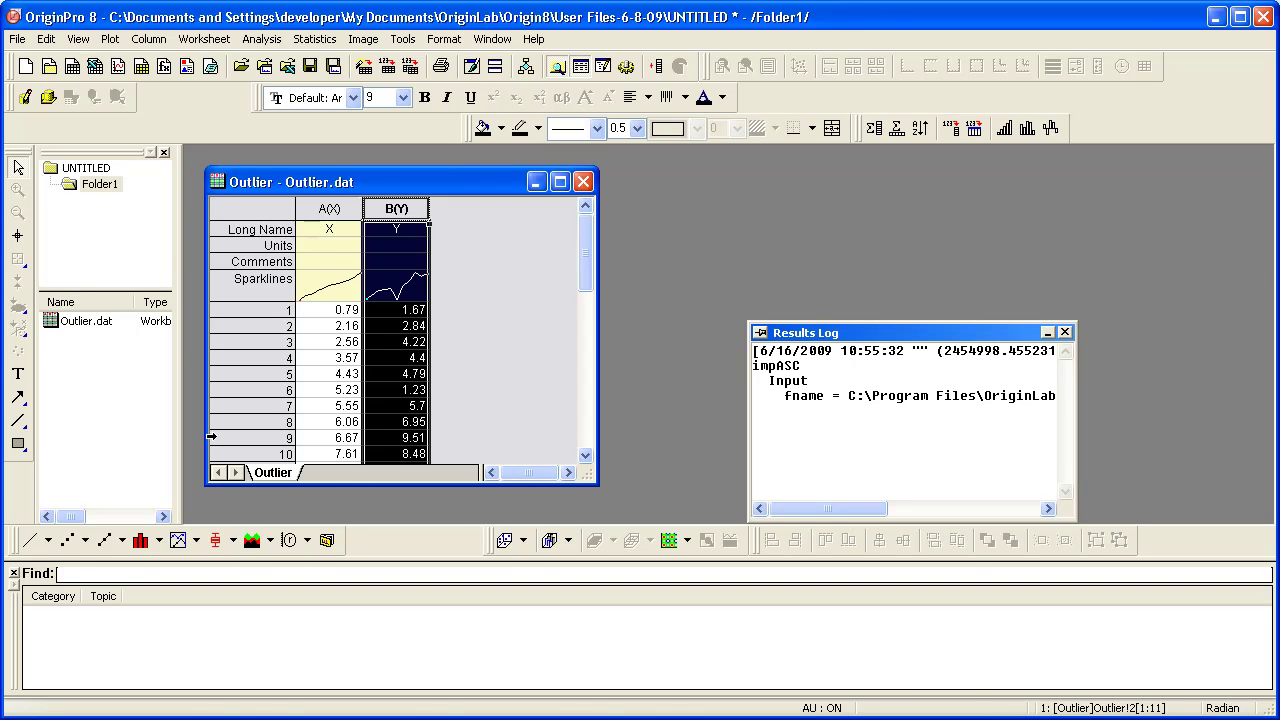
click(68, 542)
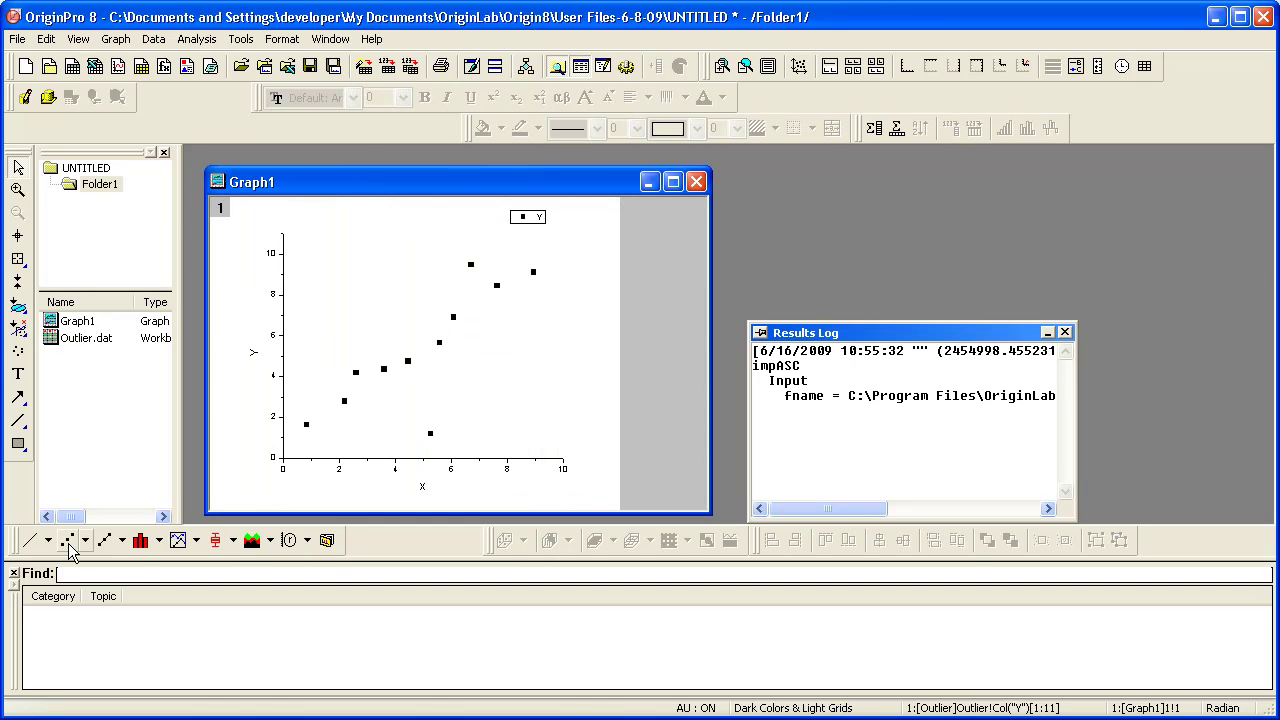
- Set up Fit Linear with Auto recalculation and Paste Result Tables to Source Graph unchecked
click(196, 39)
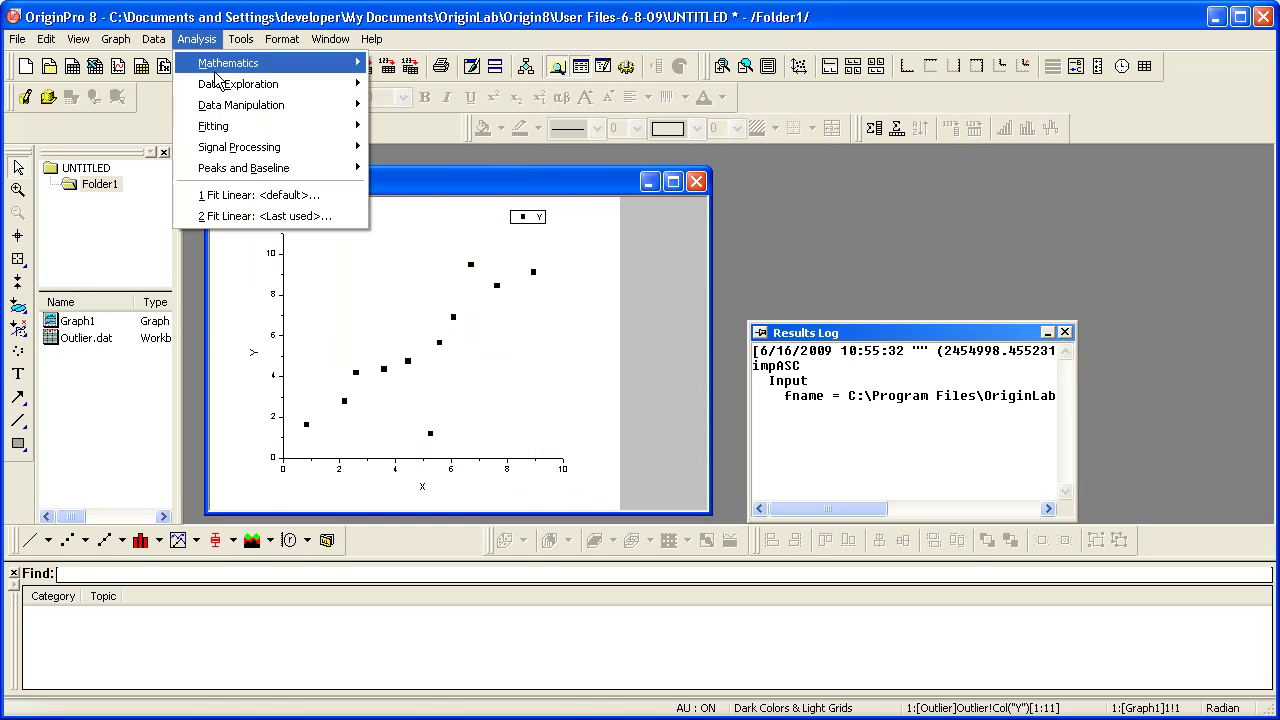
mouse_move(230, 126)
mouse_move(420, 126)
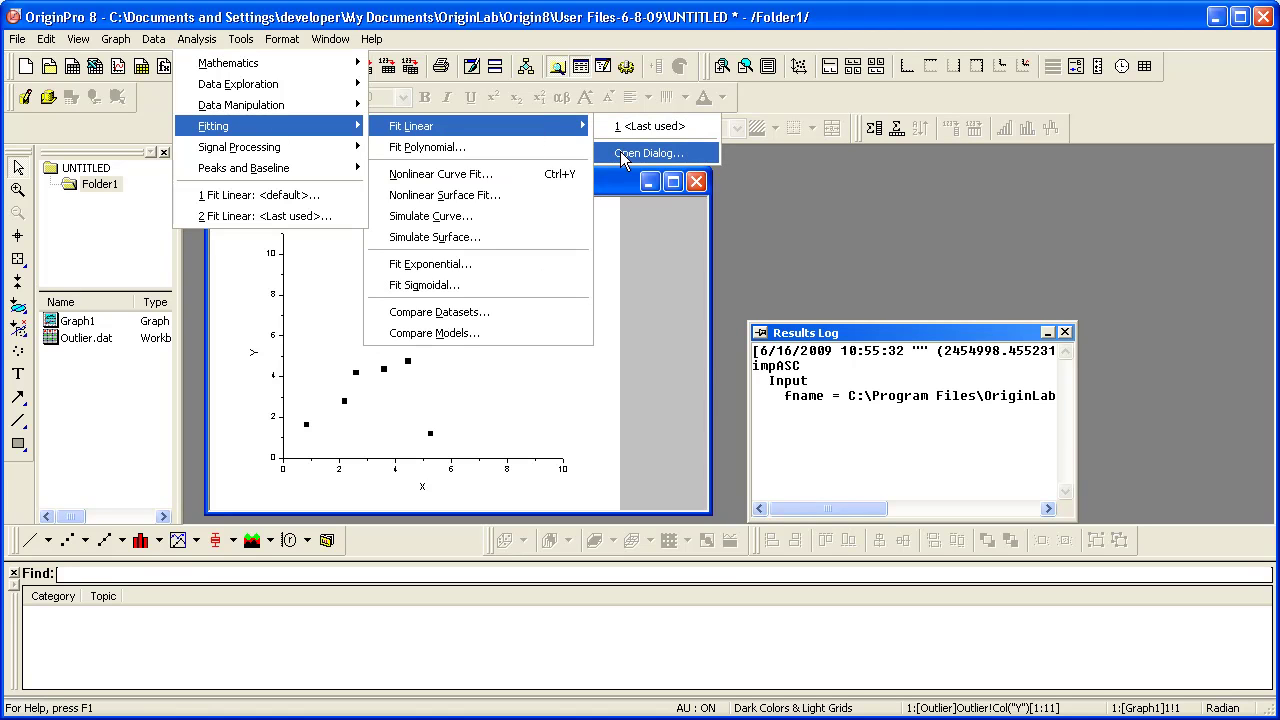
click(621, 154)
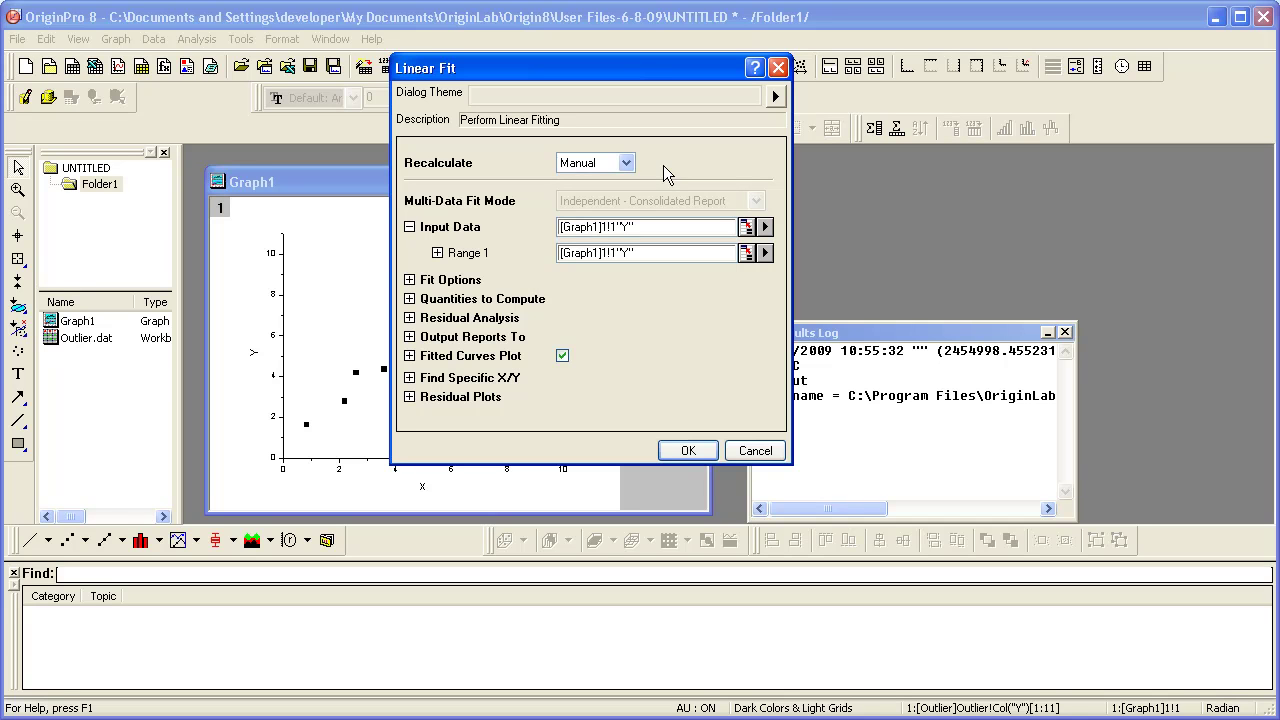
click(626, 163)
click(624, 193)
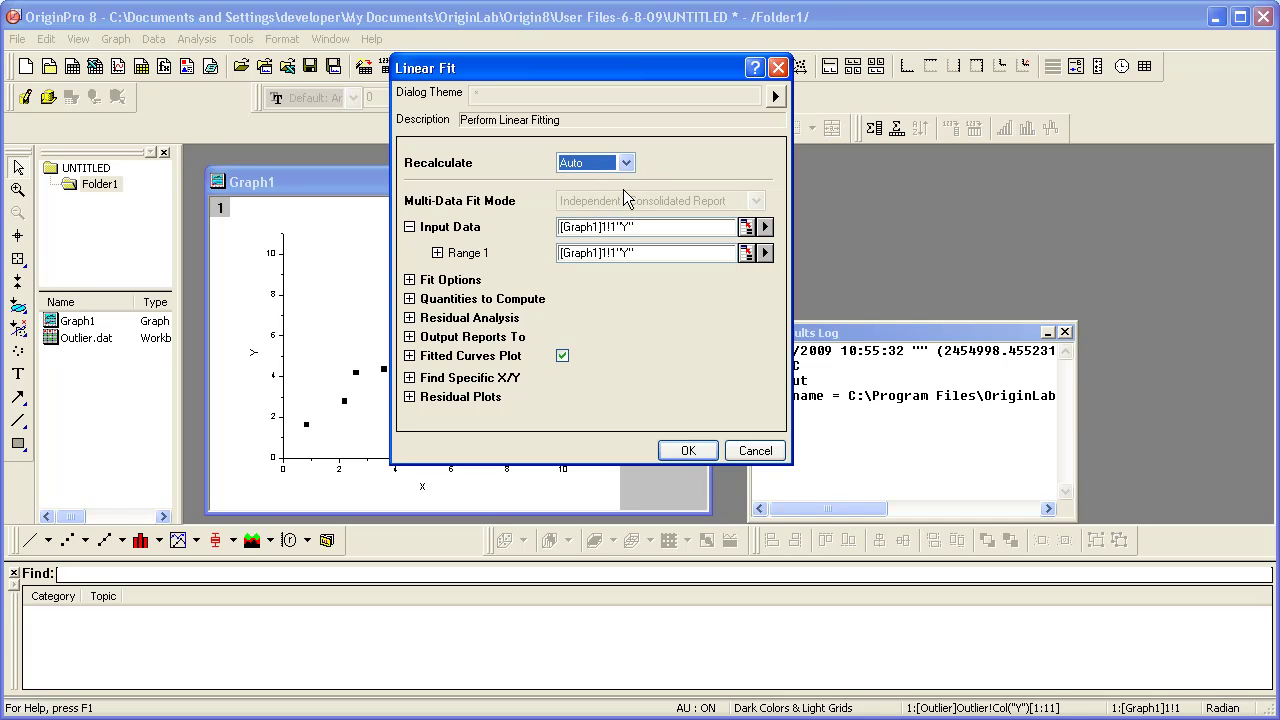
click(409, 337)
click(437, 357)
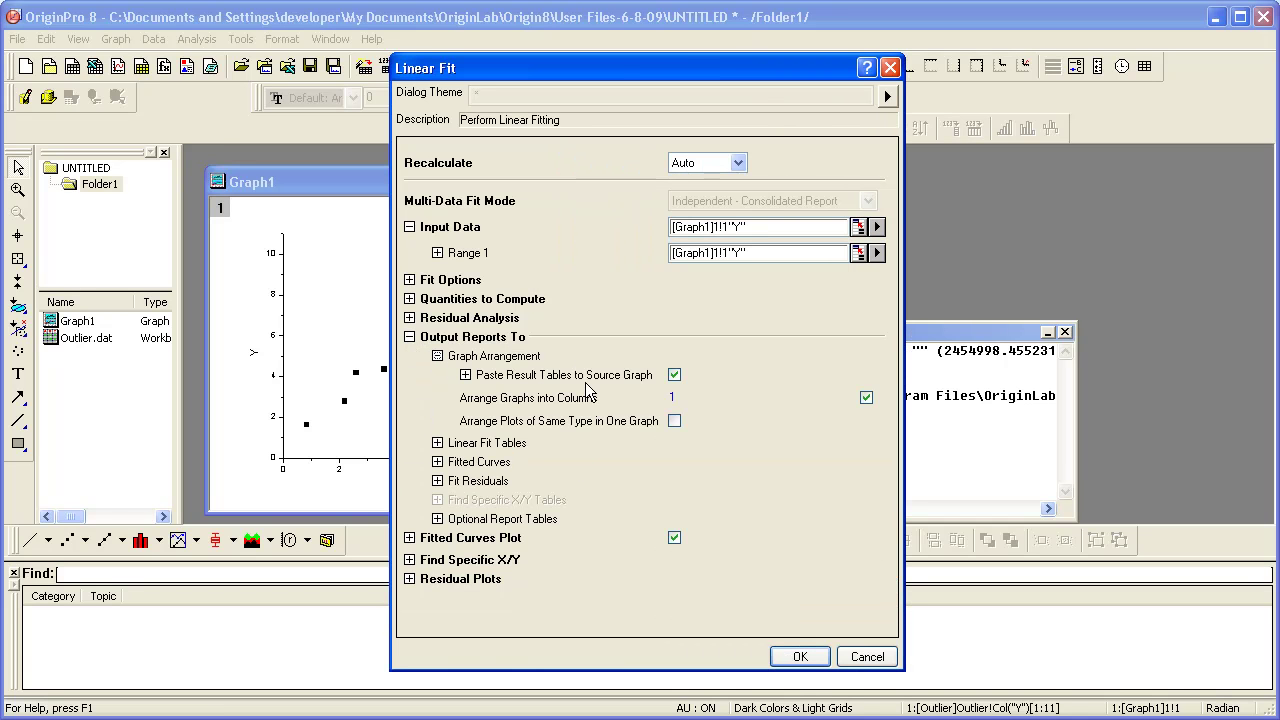
click(675, 376)
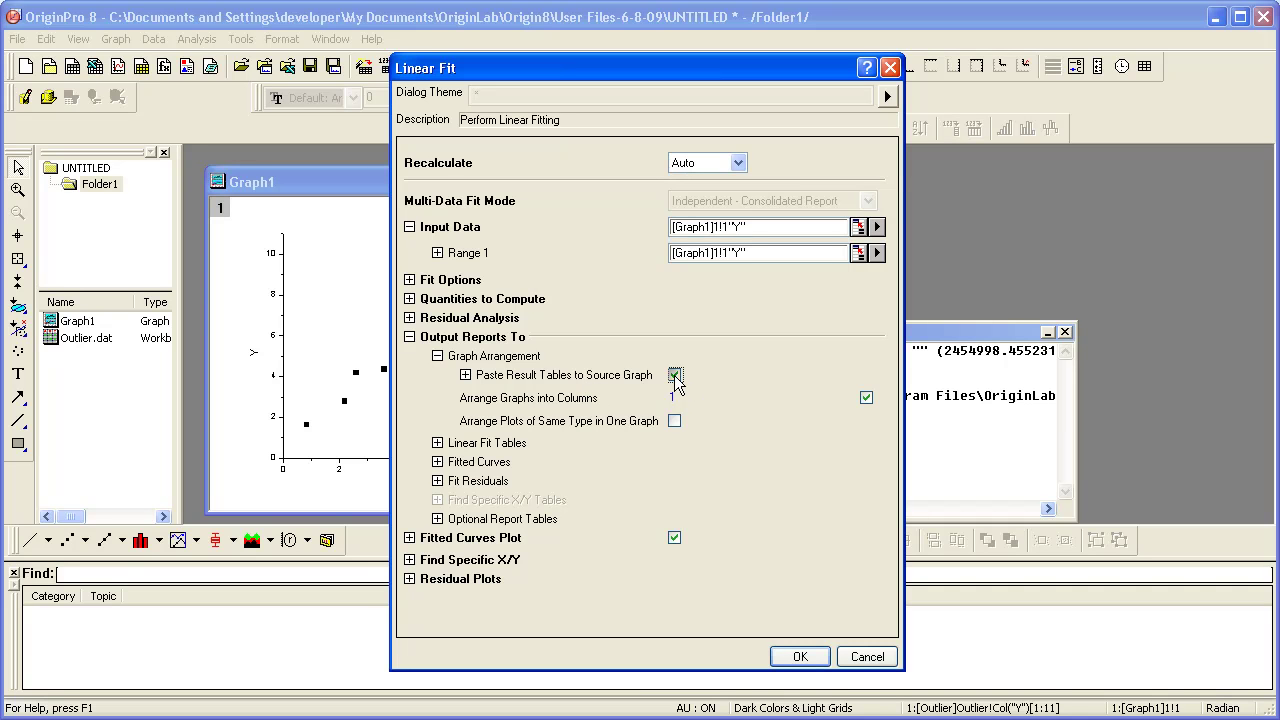
- Run the fit, check FitLinear1 (slope 0.96178, adjusted R-square 0.63067), then return to Graph1
click(805, 656)
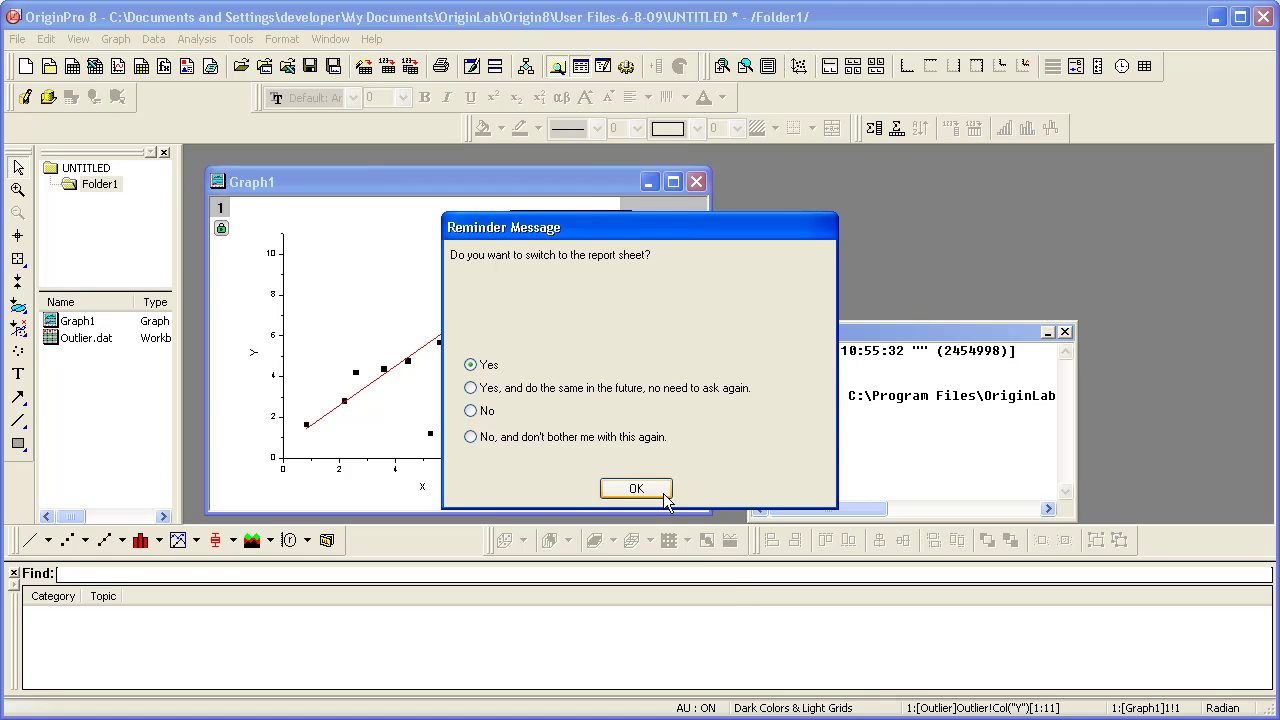
click(636, 489)
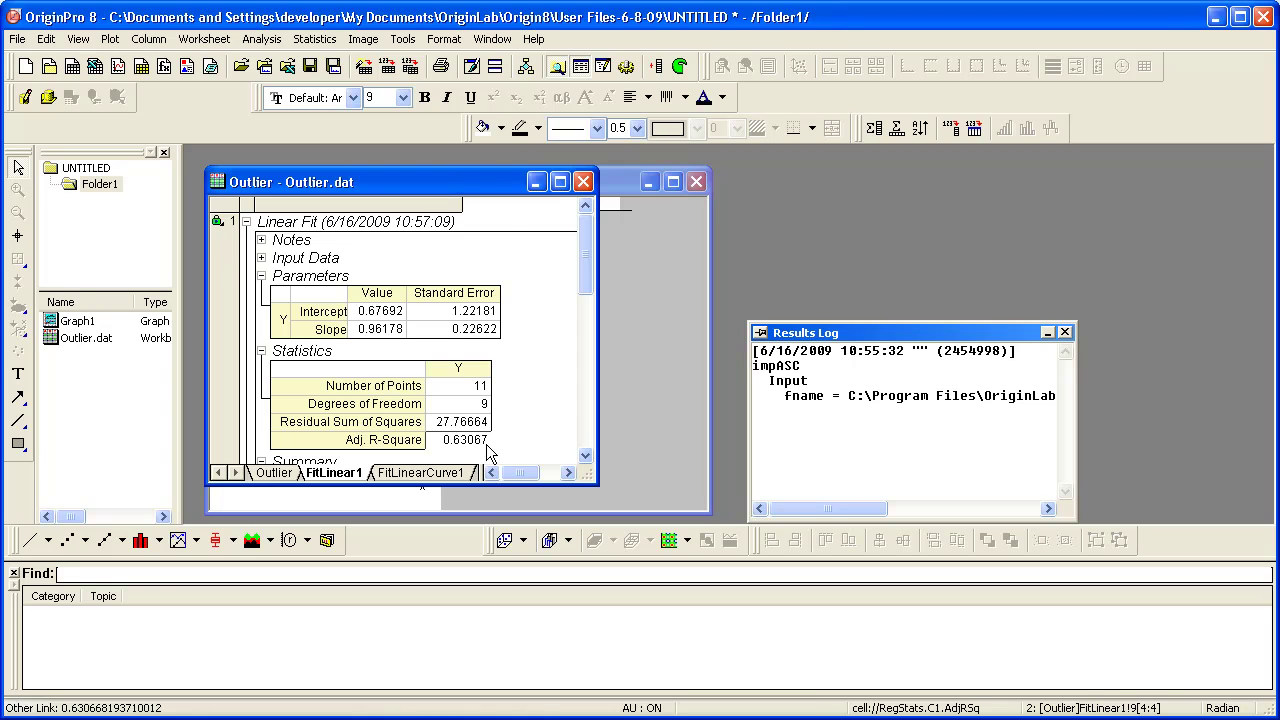
click(635, 419)
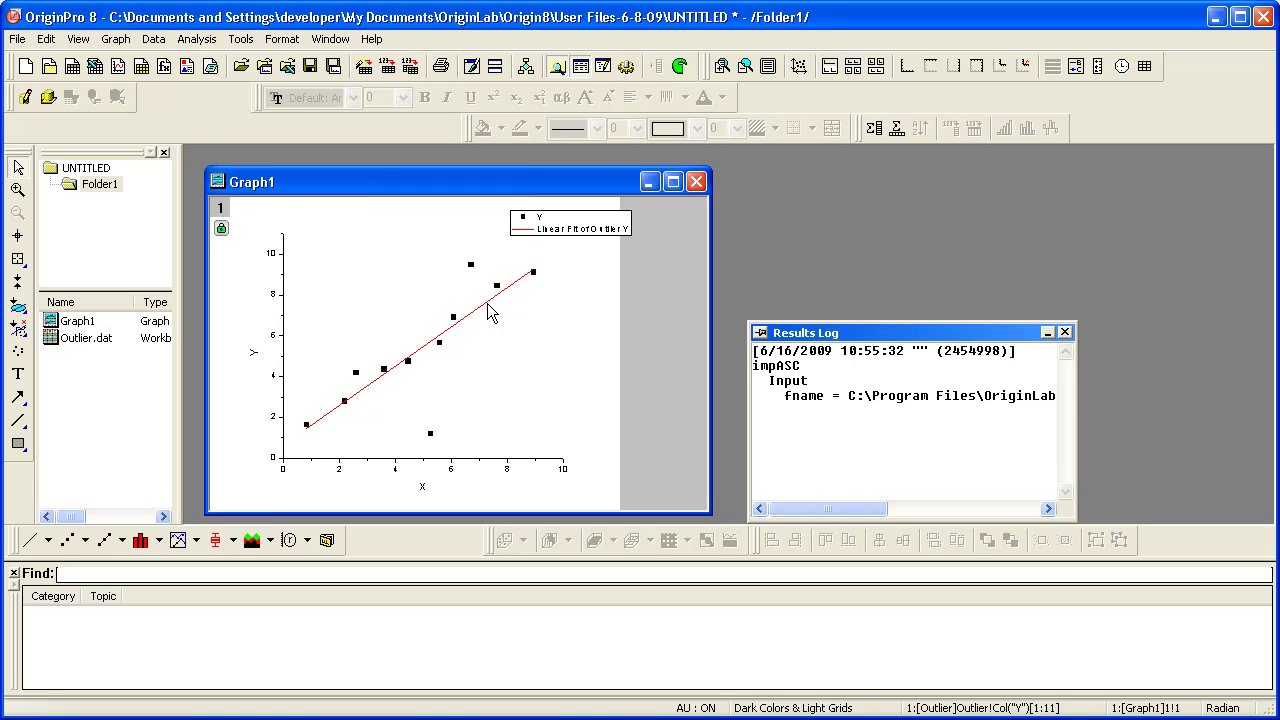
- Paste the original fit line's data into cell A1 of a new Book1 workbook
click(72, 66)
drag(310, 208, 949, 167)
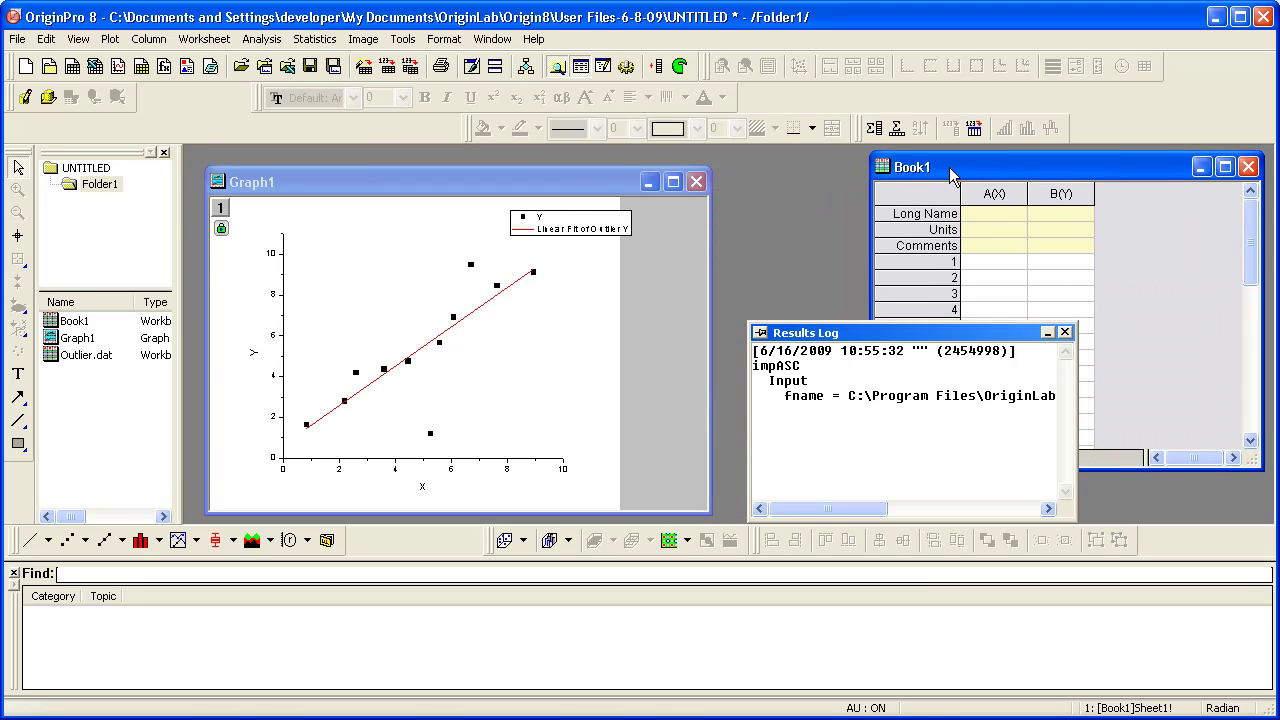
click(483, 313)
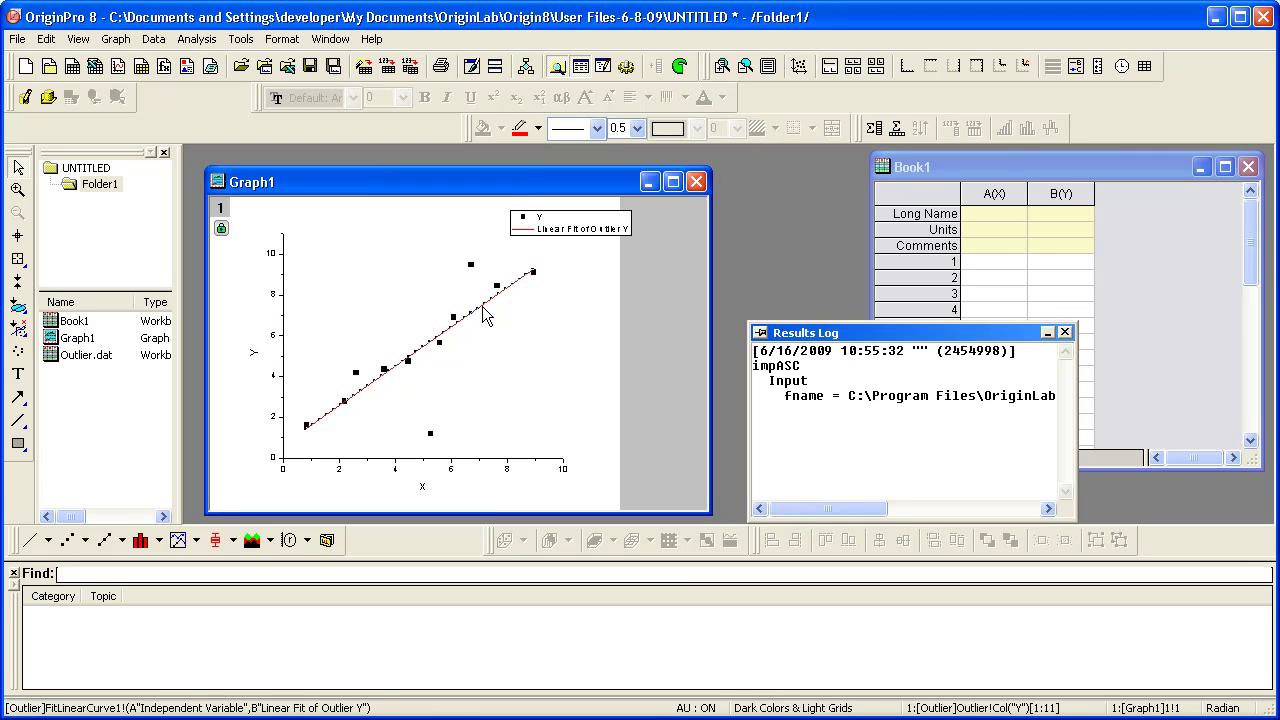
click(985, 262)
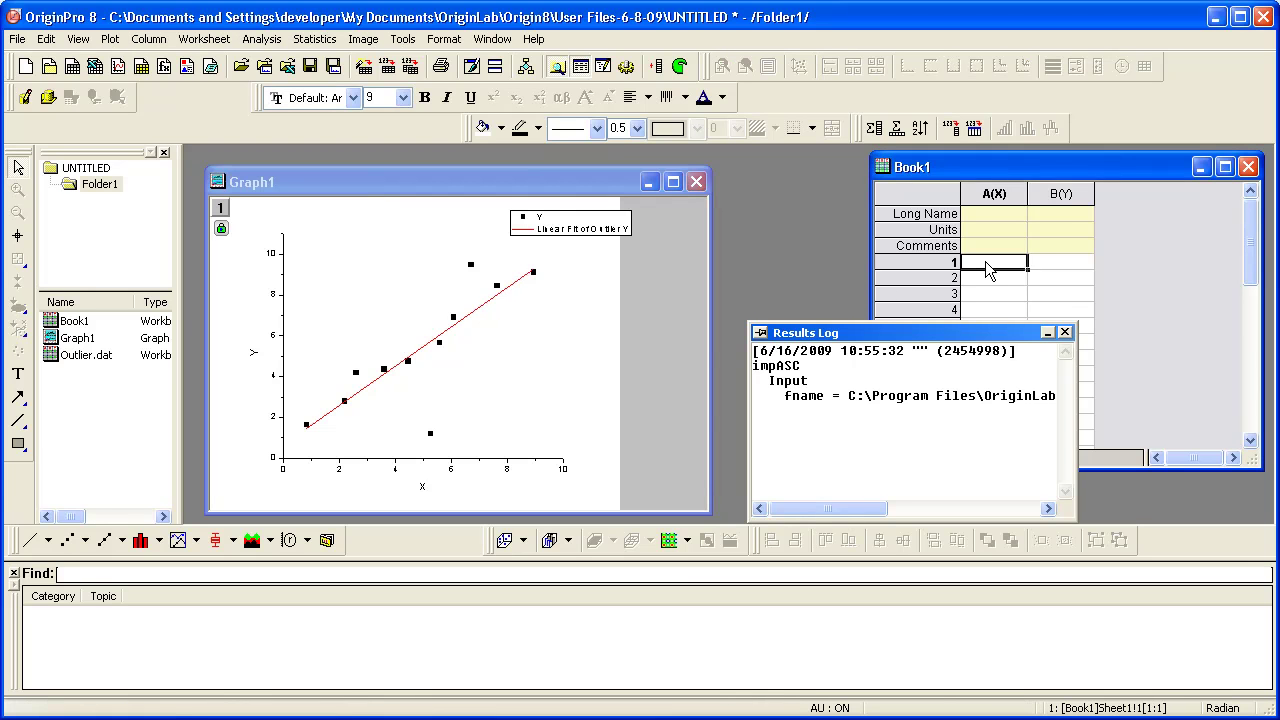
key(ctrl+v)
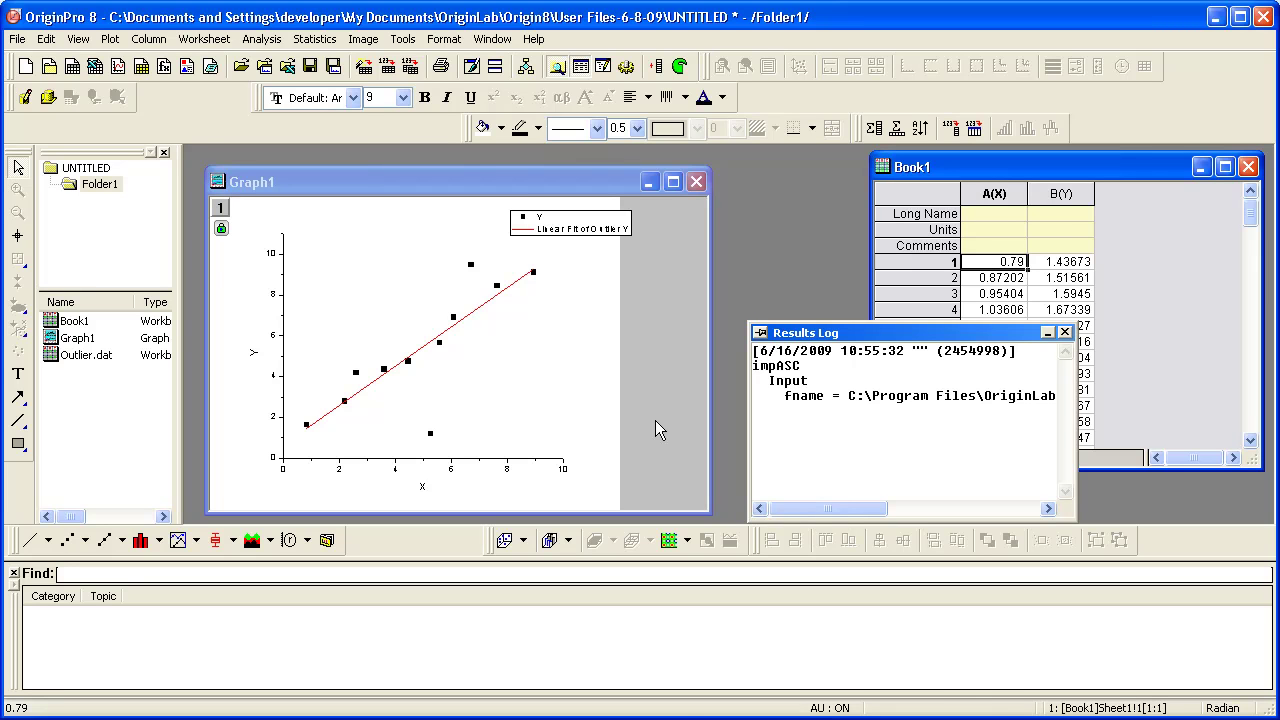
click(610, 437)
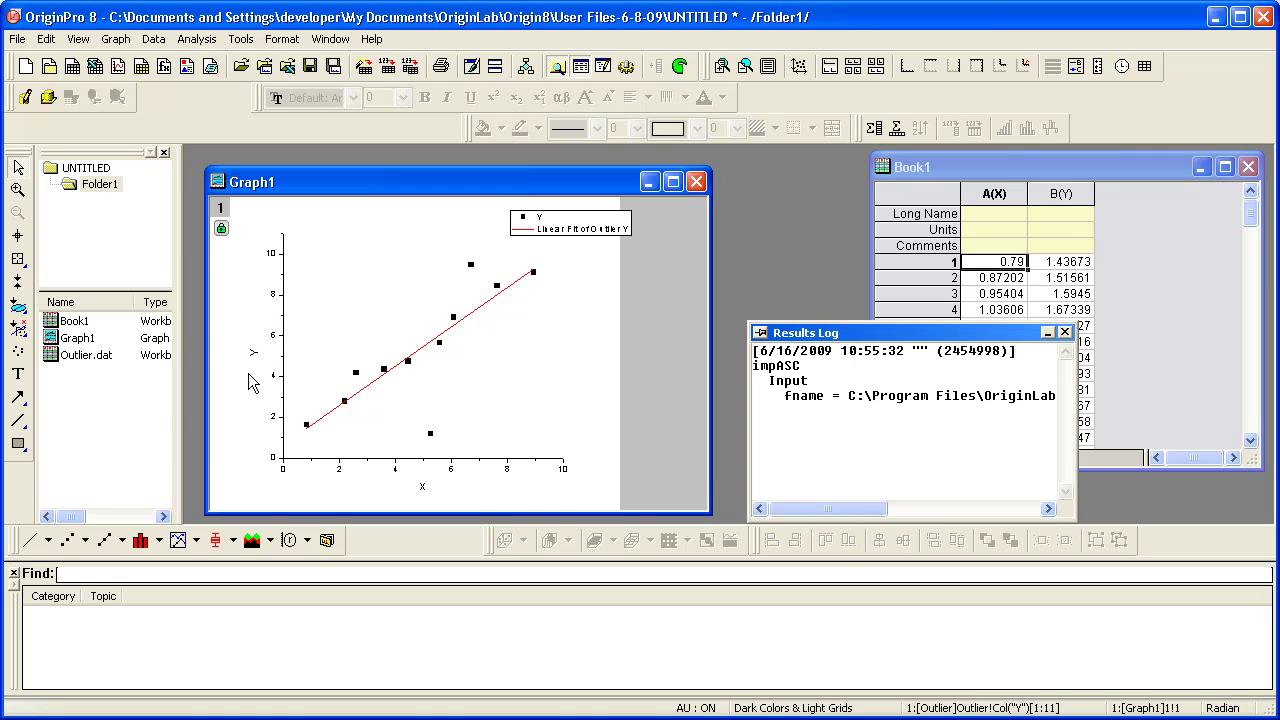
- Mask the outlier near X 5, Y 1 so the linear fit recalculates without it
click(19, 330)
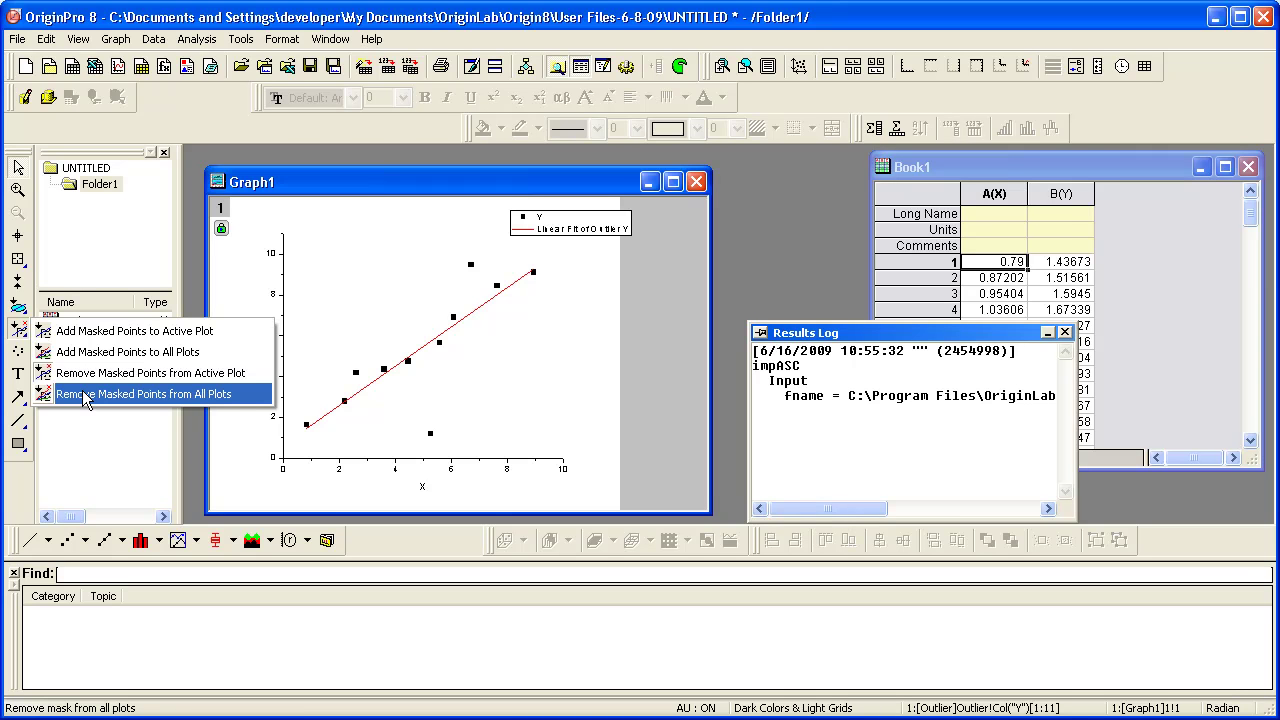
click(146, 336)
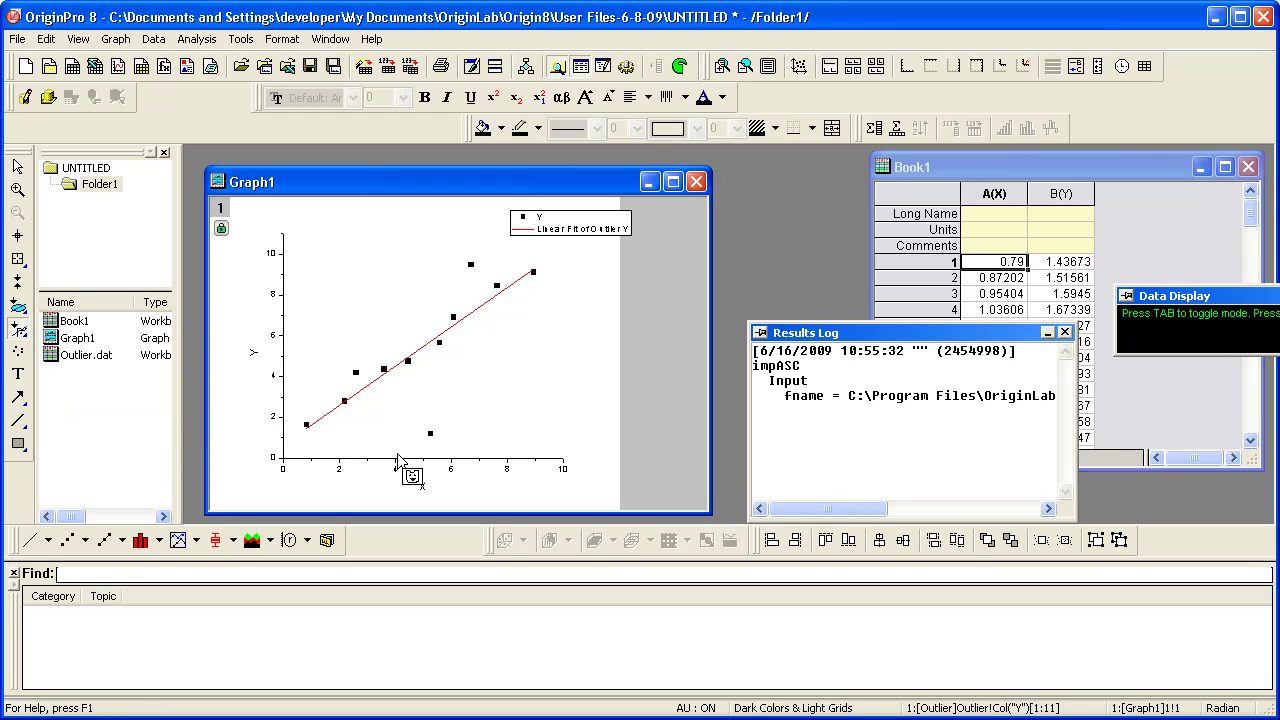
click(430, 434)
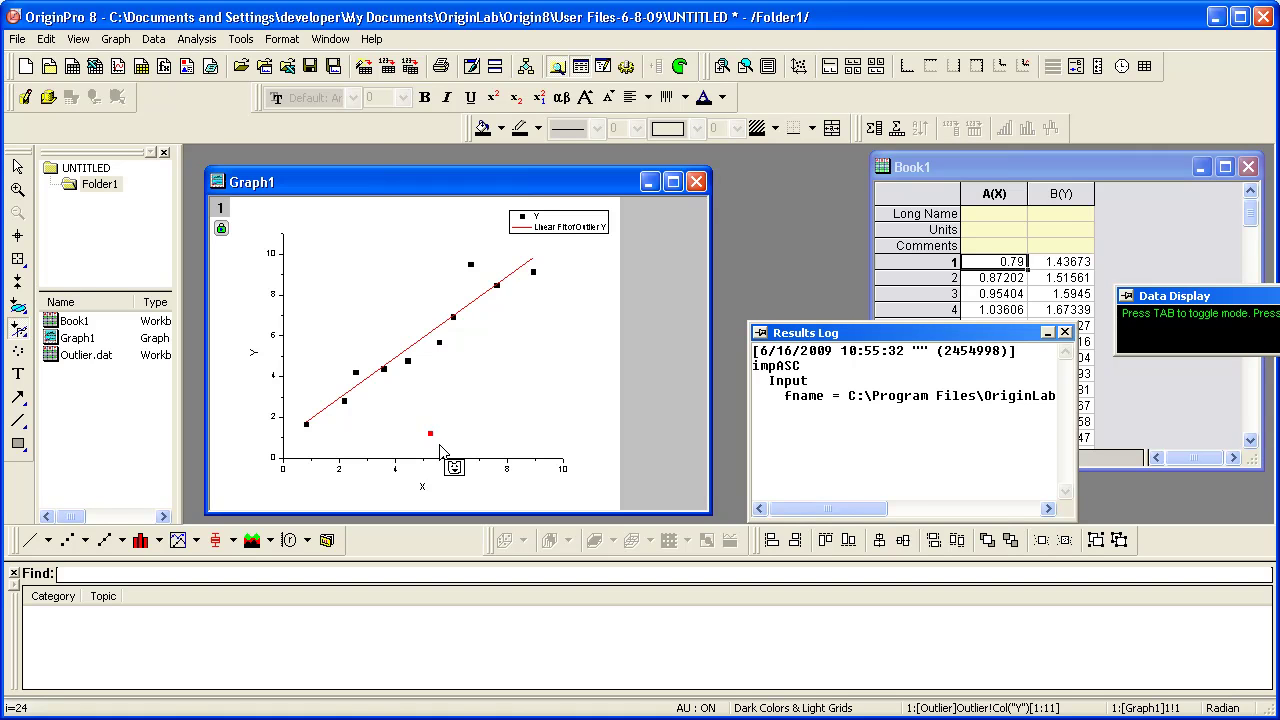
drag(384, 187, 384, 196)
click(385, 170)
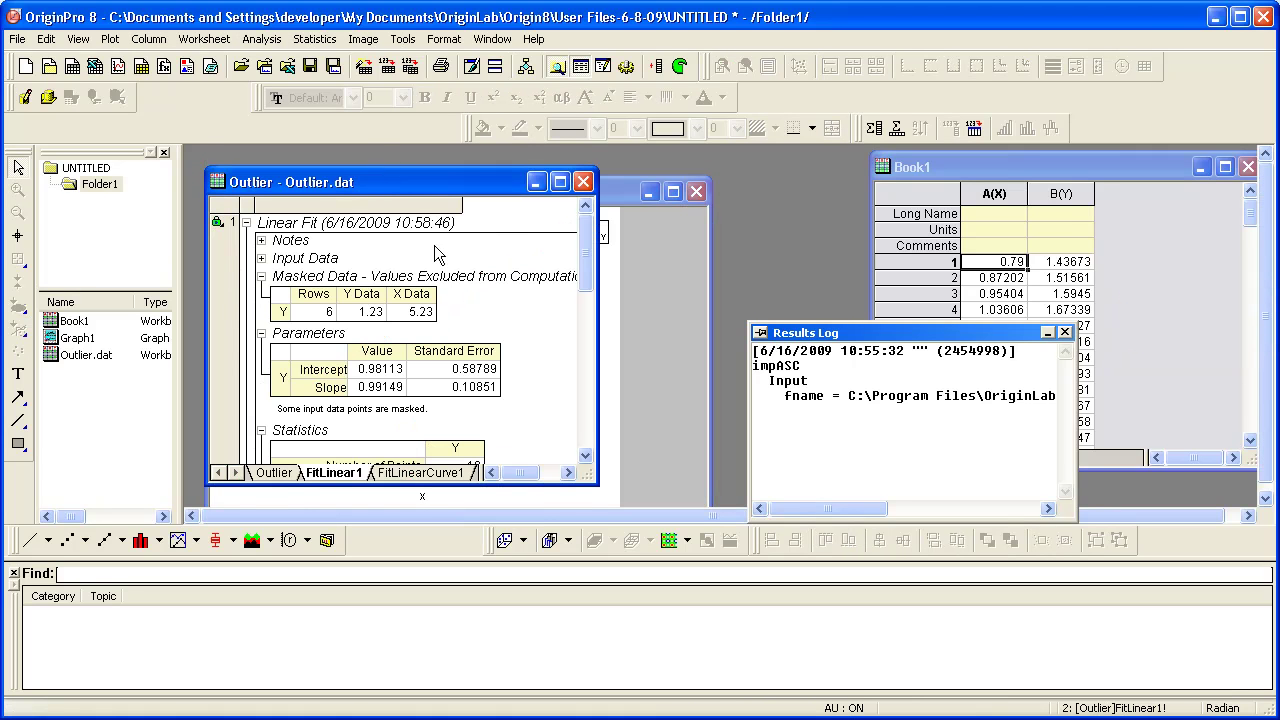
click(586, 456)
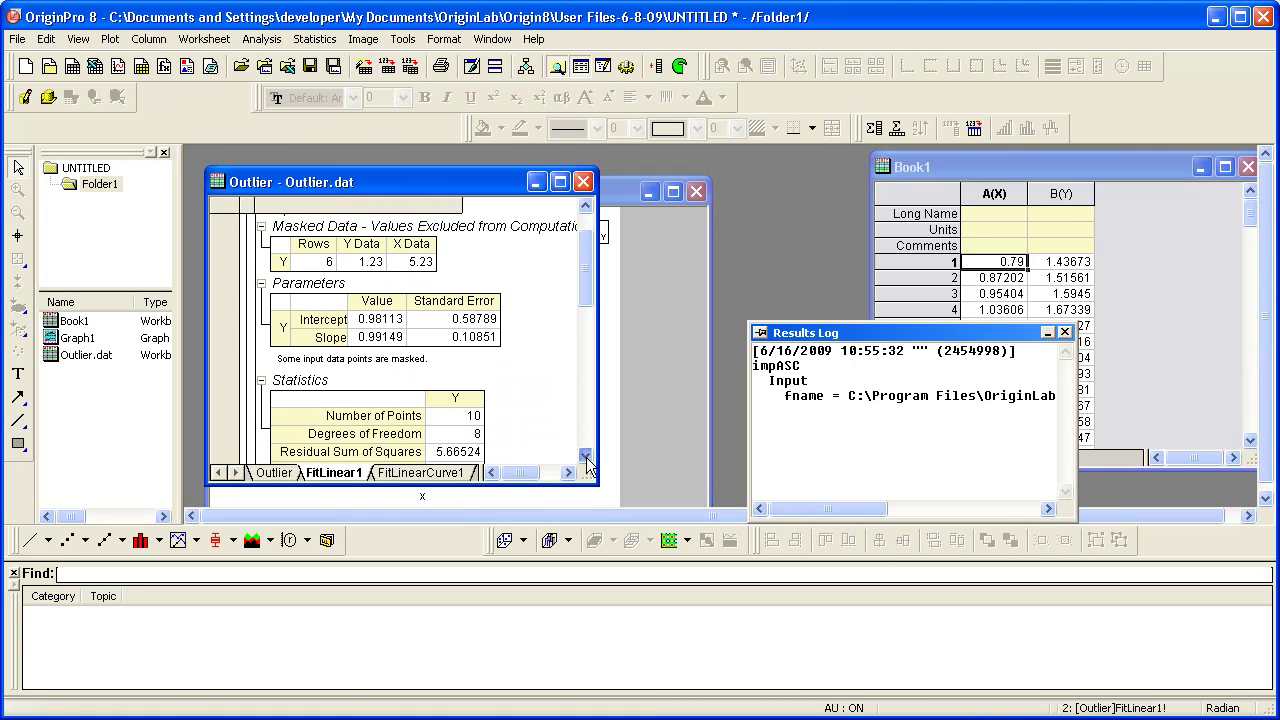
click(586, 457)
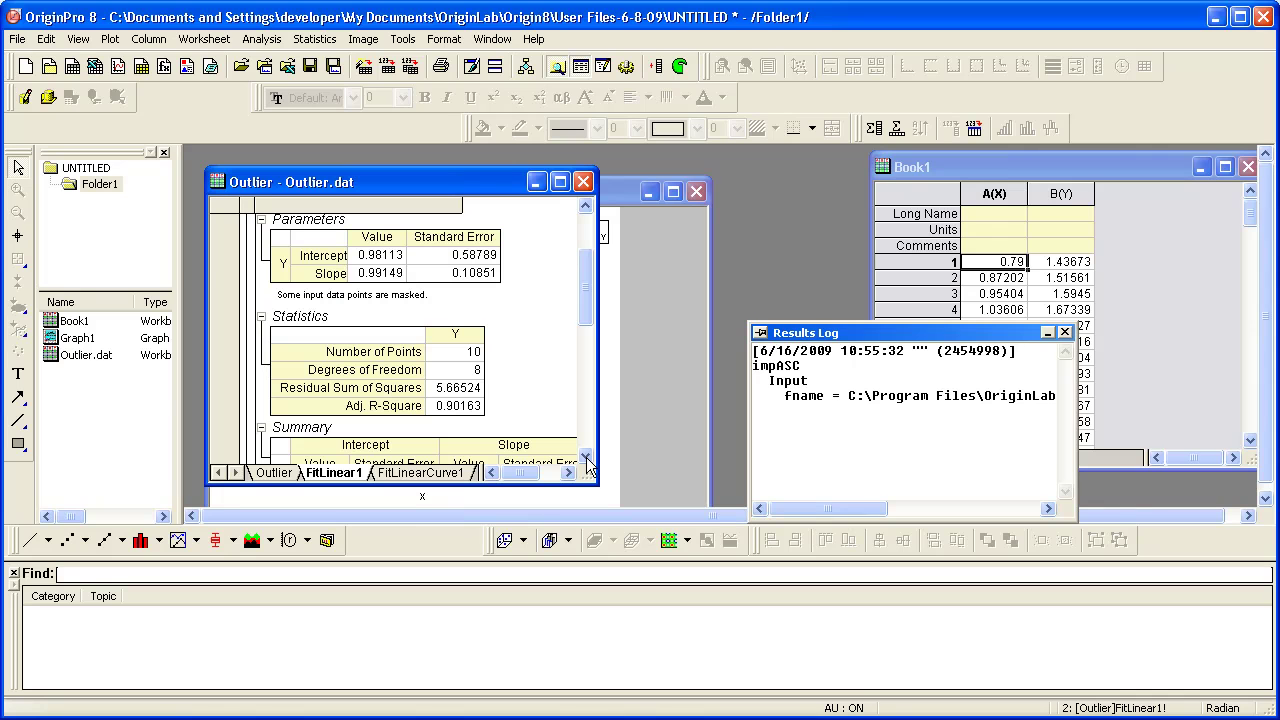
click(481, 412)
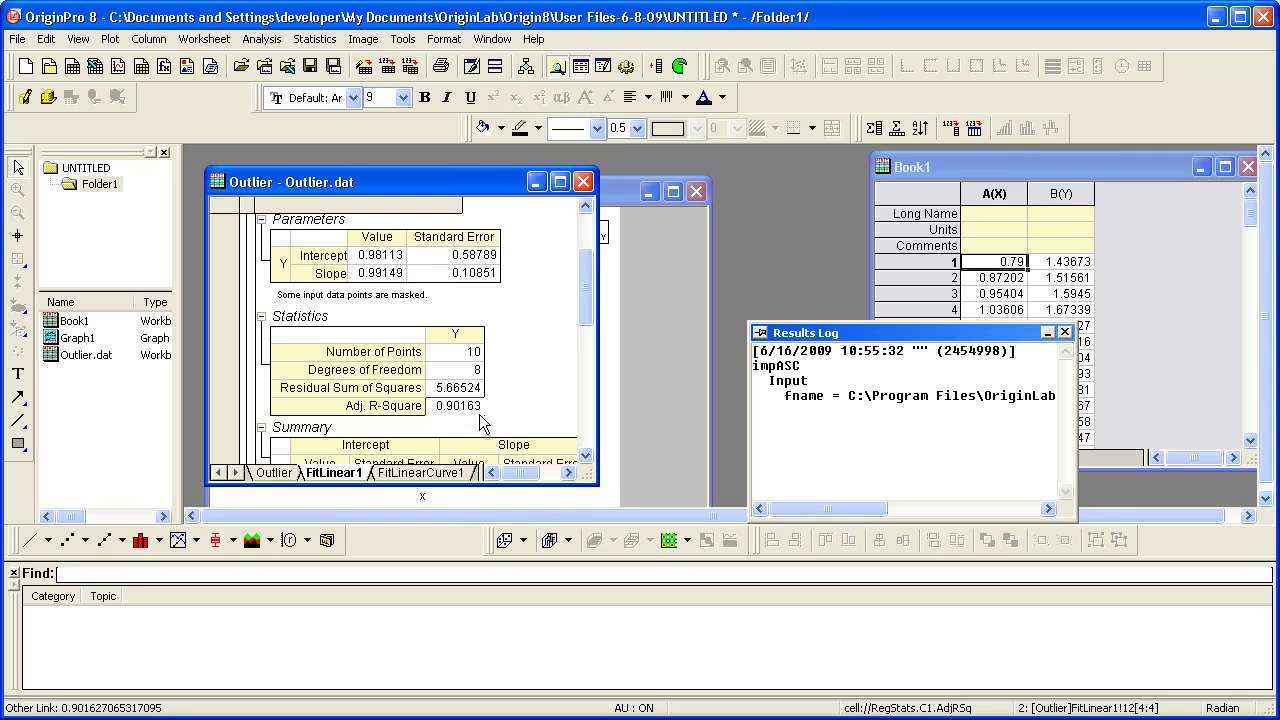
click(655, 392)
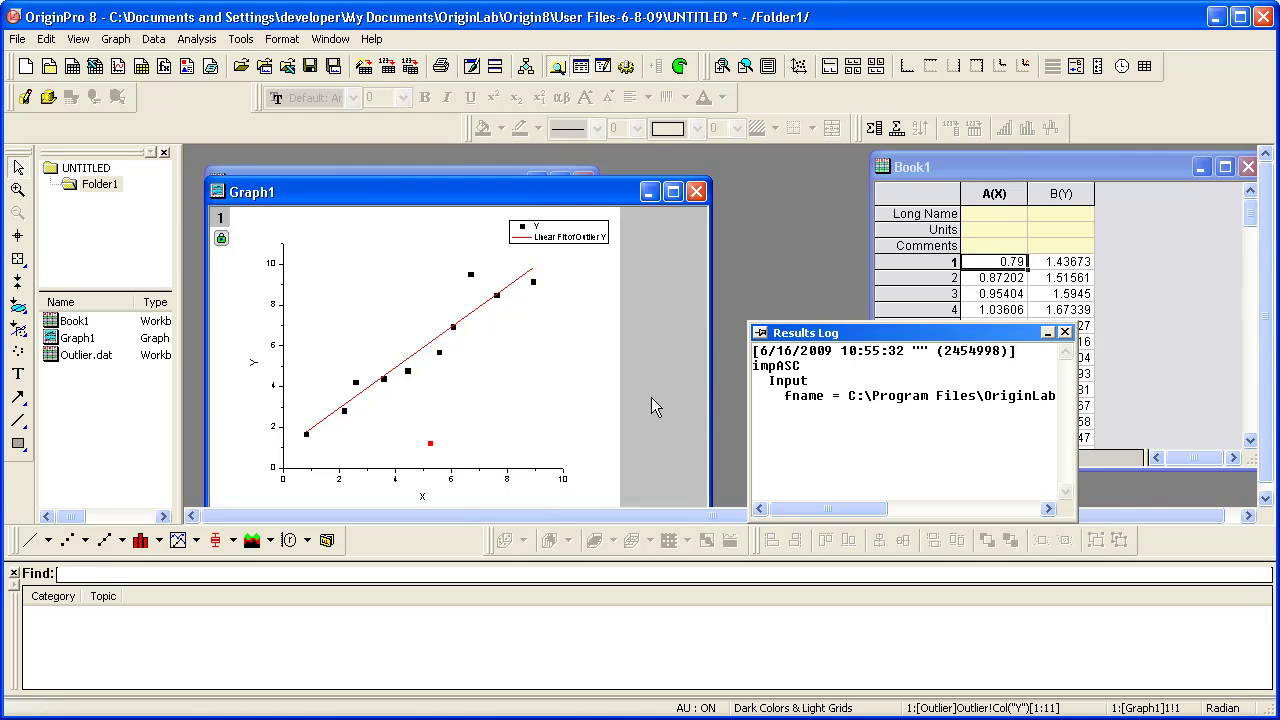
- Drag Book1's A(X) and B(Y) columns onto Graph1 to overlay the original fit line
click(989, 166)
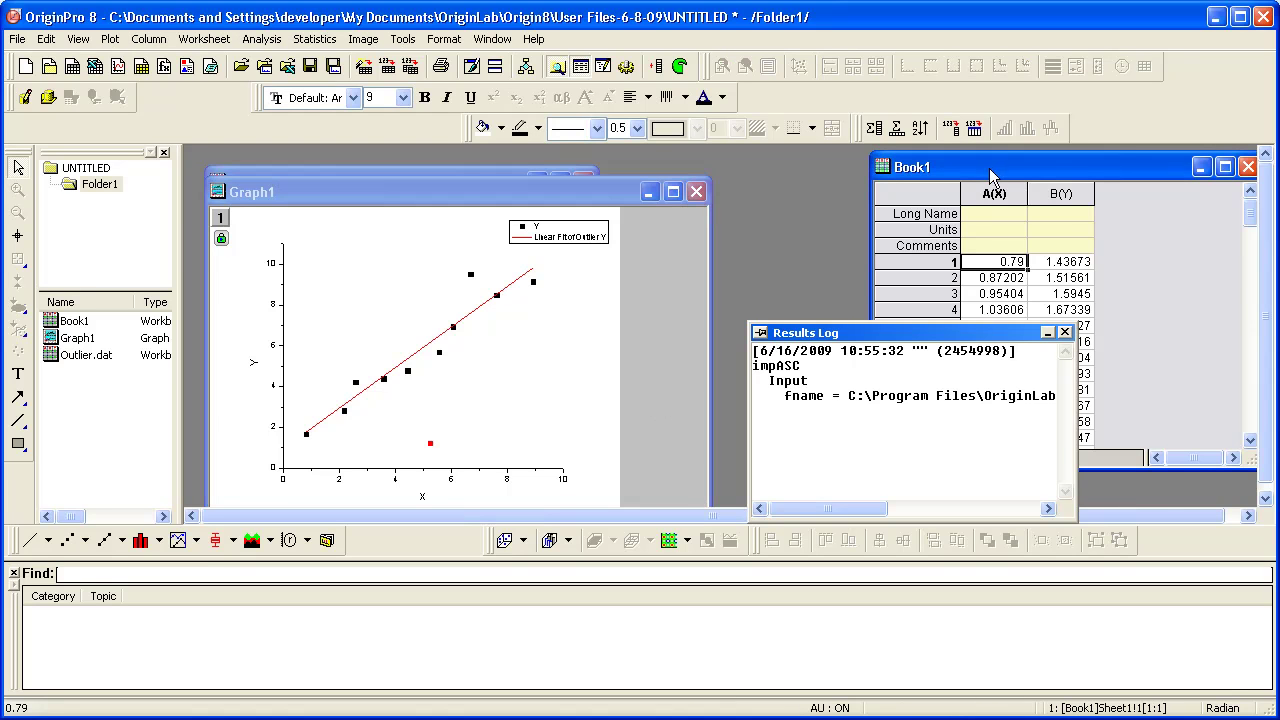
drag(990, 194, 524, 381)
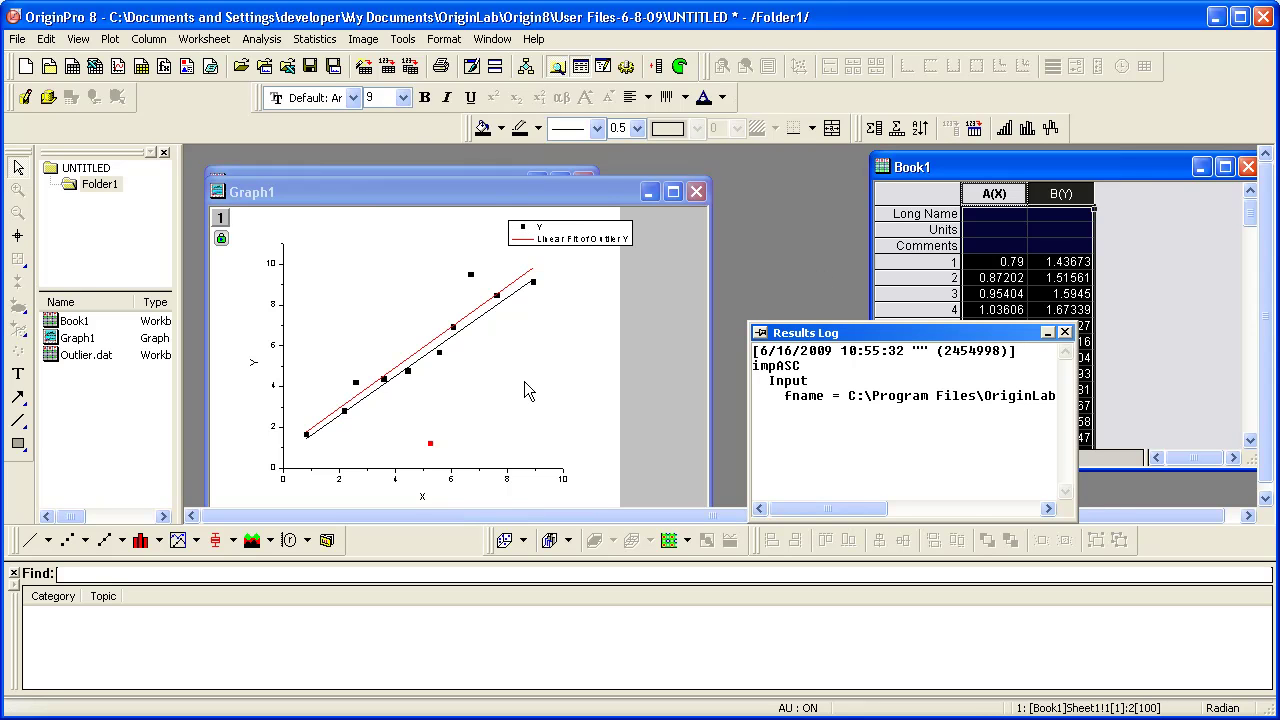
- Check the masked value 1.23 in cell B6 of the Outlier sheet, then return to Graph1
click(418, 169)
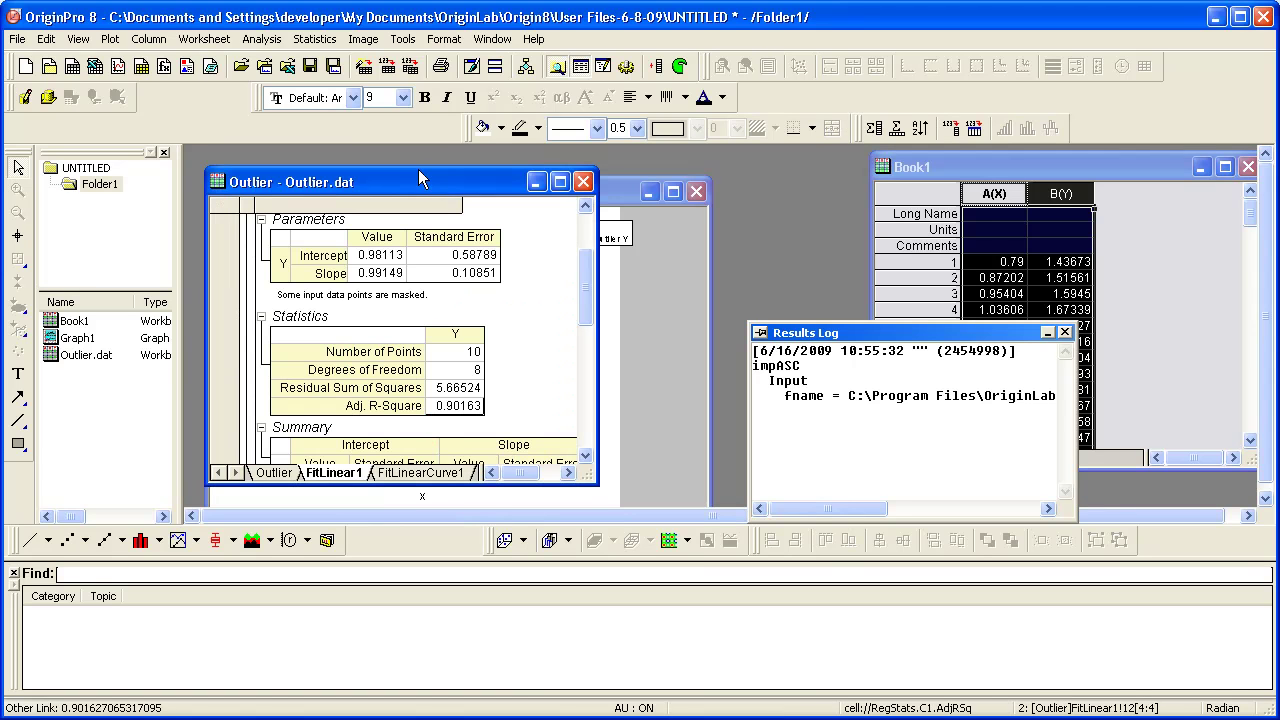
click(275, 474)
click(458, 399)
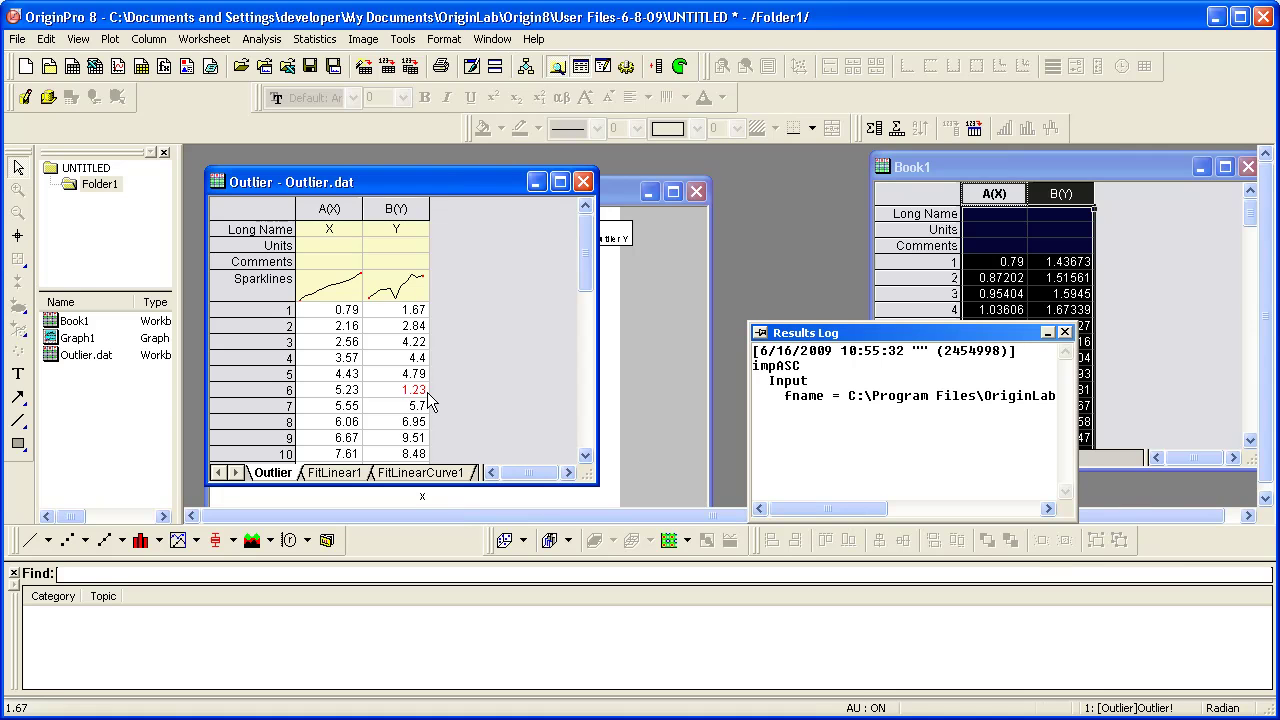
click(427, 392)
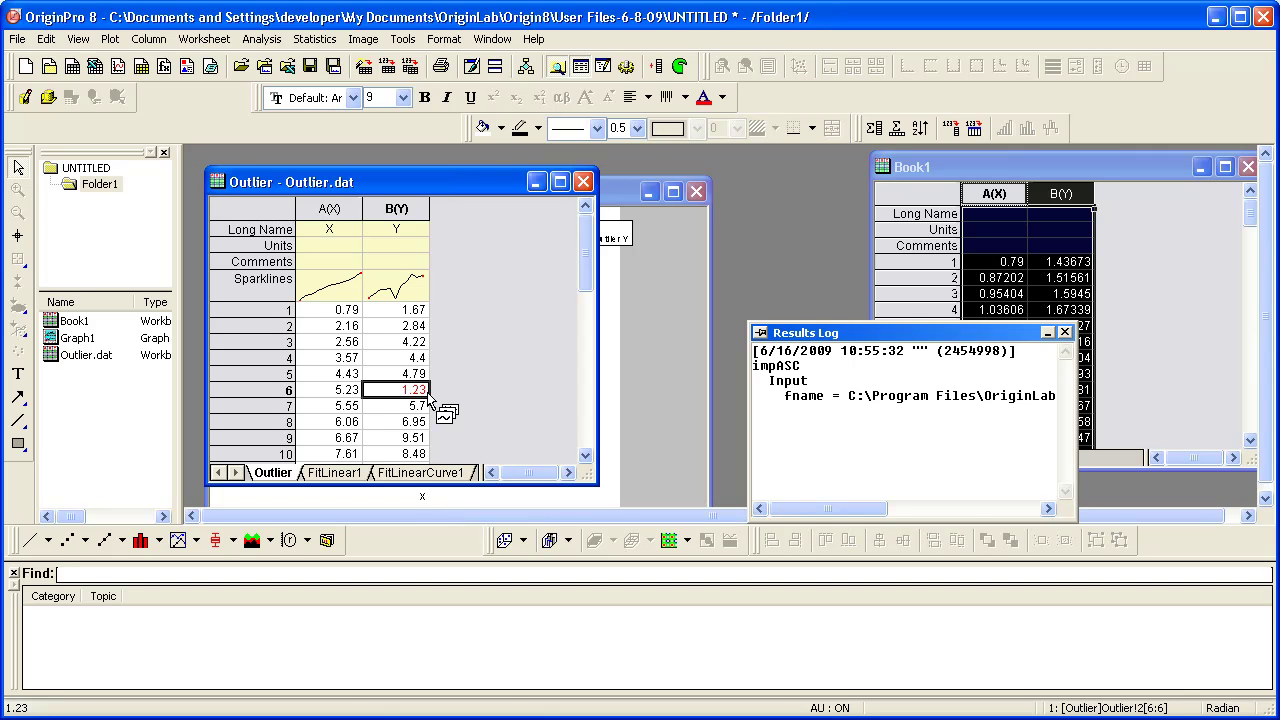
click(663, 391)
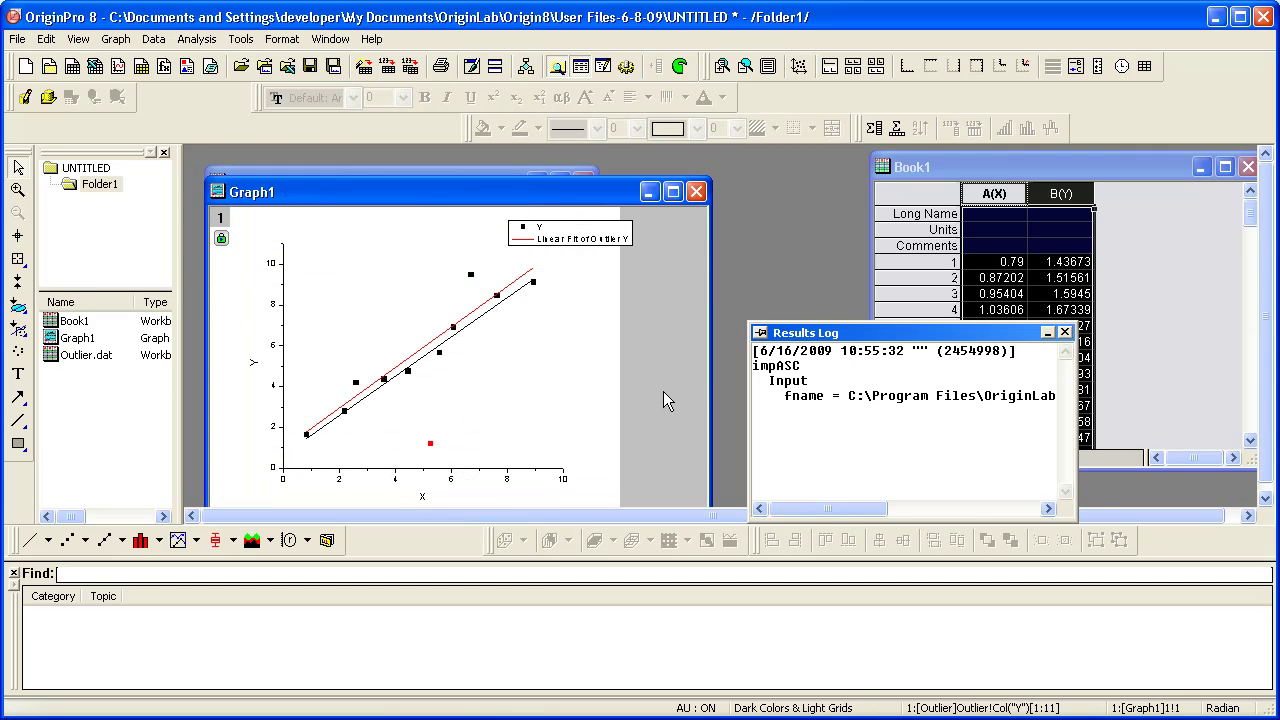
- Unmask the red low outlier using Remove Masked Points from Active Plot
click(18, 330)
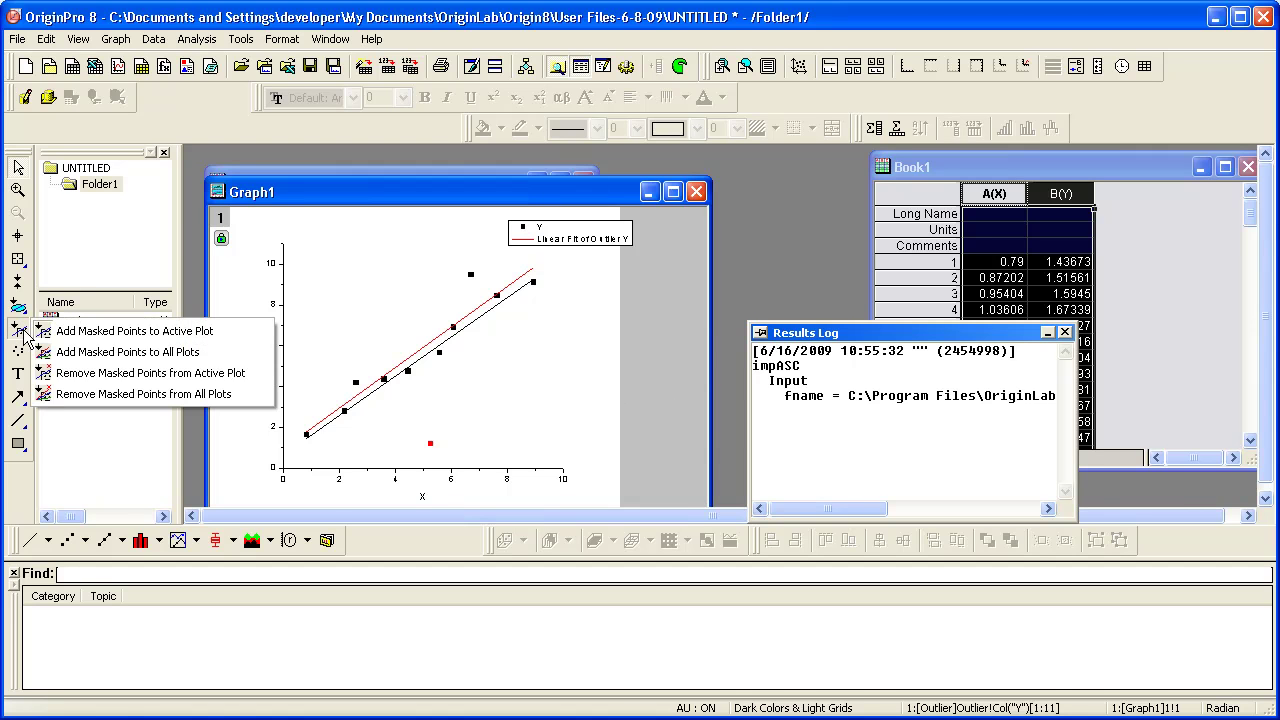
click(101, 372)
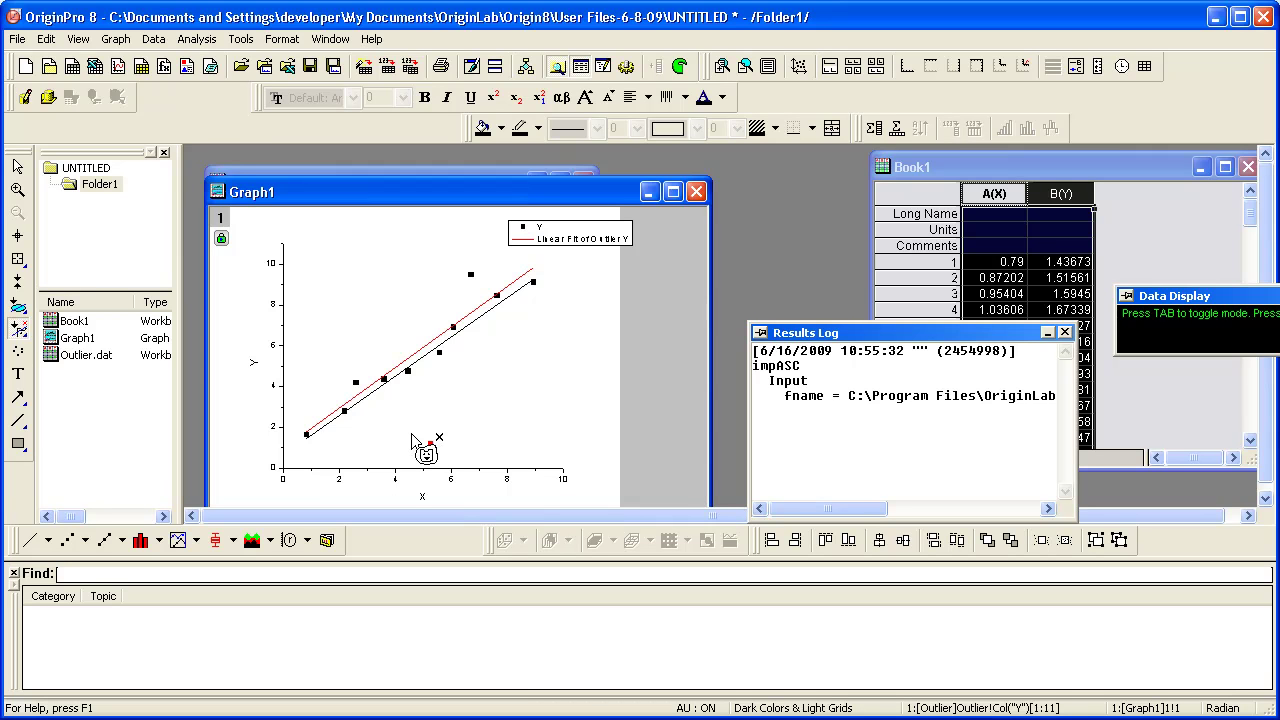
mouse_move(413, 436)
mouse_down()
mouse_move(448, 436)
mouse_move(446, 458)
mouse_move(428, 462)
mouse_up()
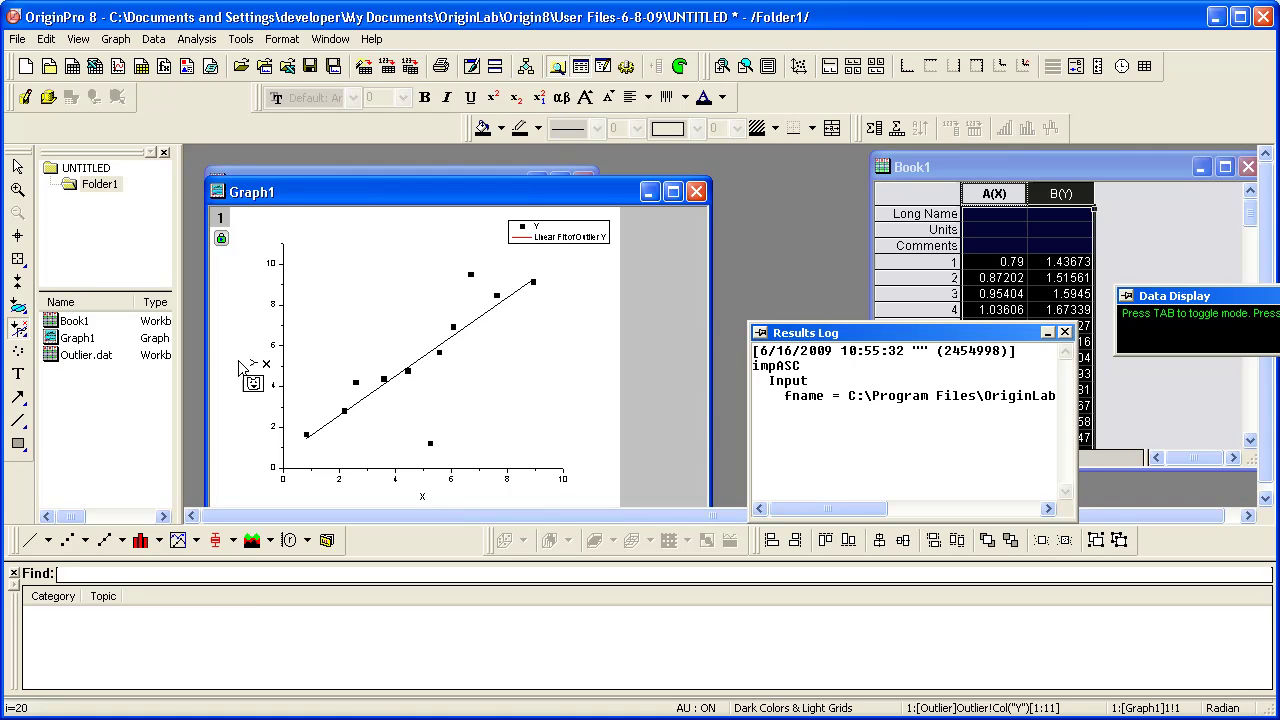
- Mask the low outlier near X 5 and the upper-right high points with Add Masked Points
click(24, 340)
click(75, 338)
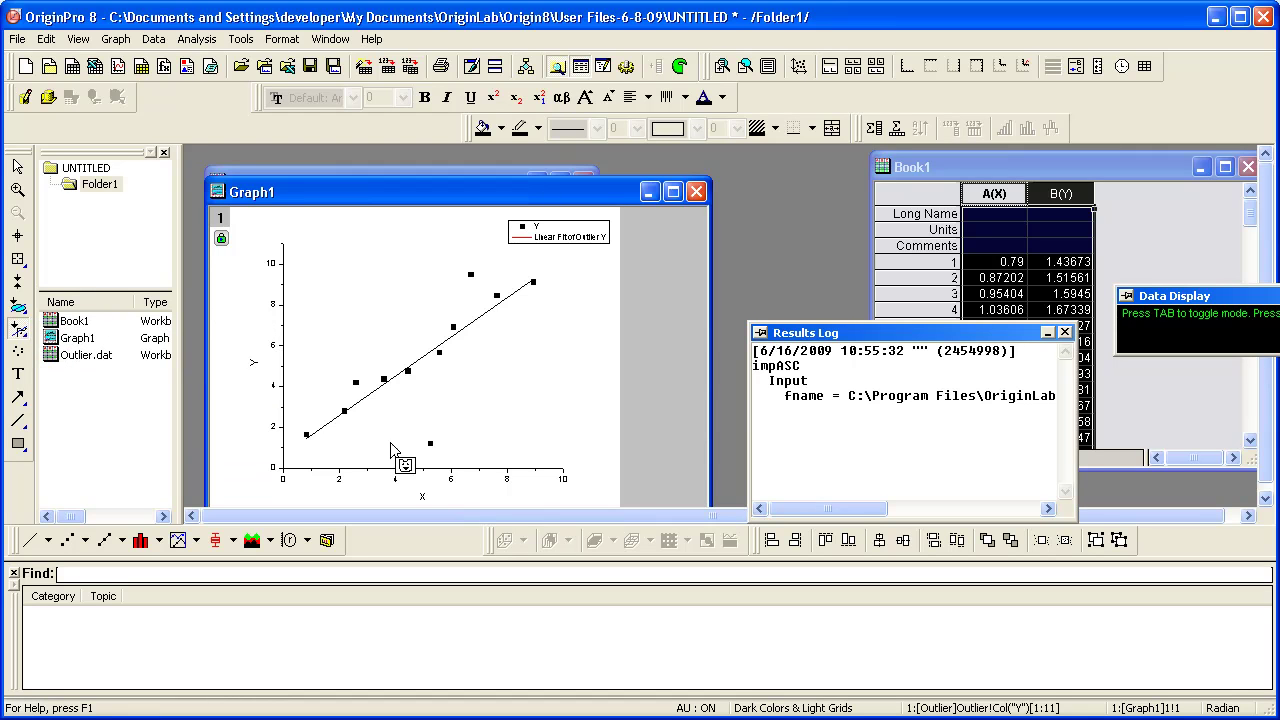
drag(415, 432, 441, 461)
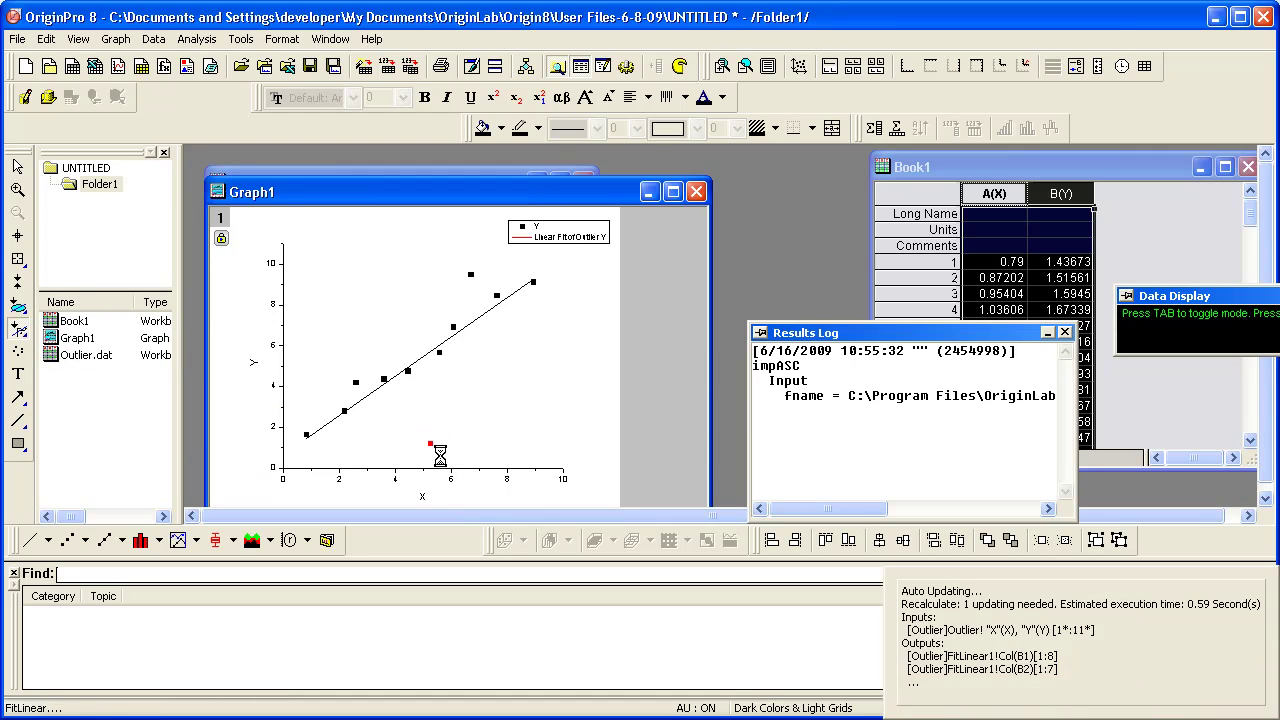
drag(463, 270, 520, 334)
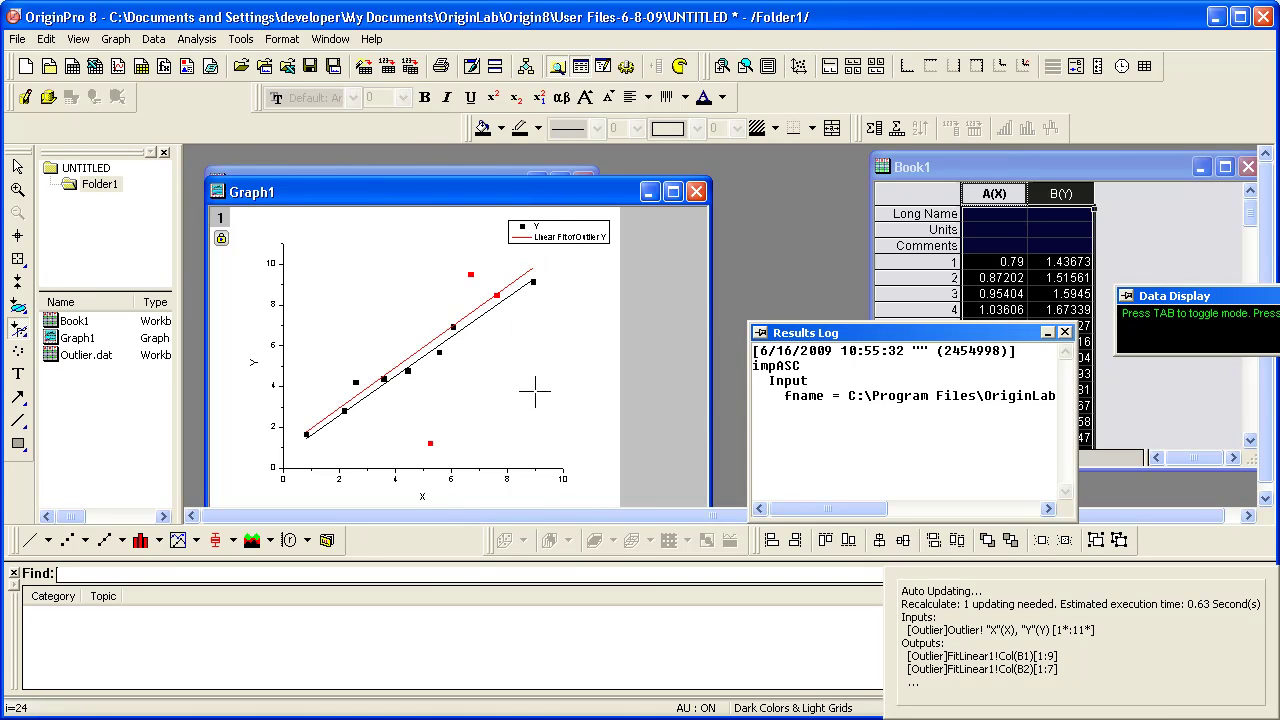